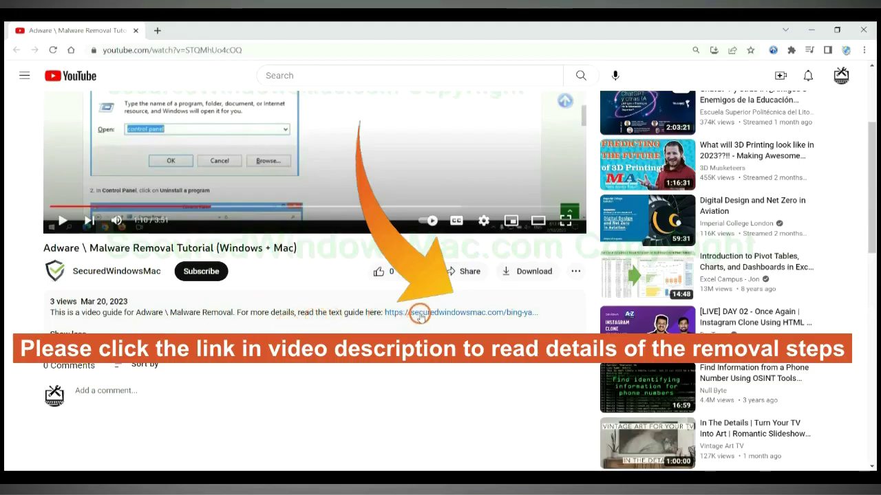
Step: Open the removal guide and scroll to its 'Adware \ Malware Instant Automatic Removal' heading
{"action": "left_click", "coordinate": [420, 315]}
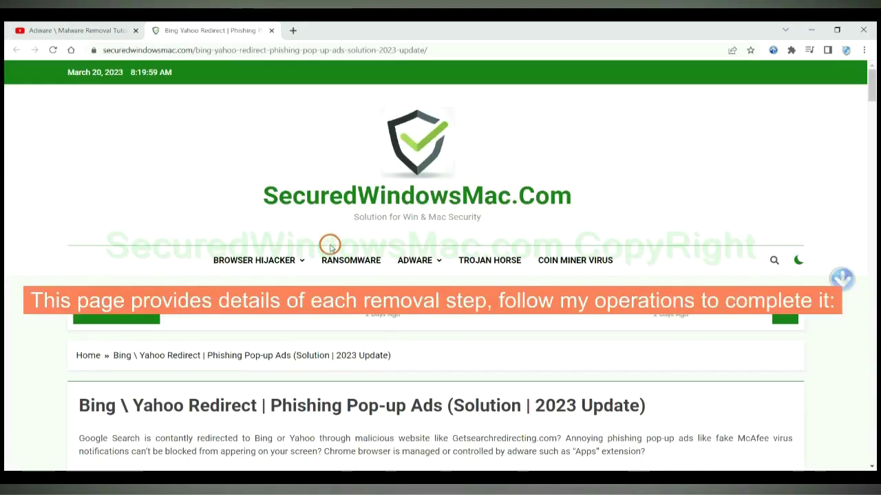
{"action": "scroll", "coordinate": [624, 206], "scroll_direction": "down", "scroll_amount": 15}
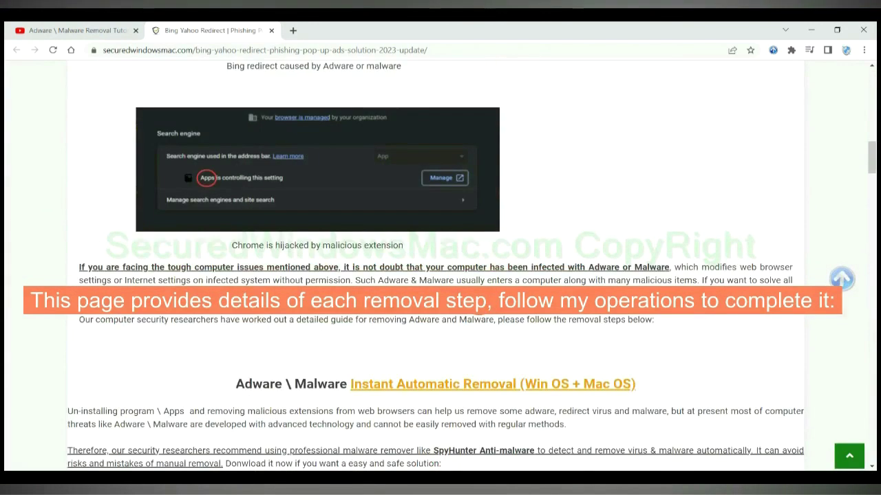
{"action": "scroll", "coordinate": [477, 304], "scroll_direction": "down", "scroll_amount": 2}
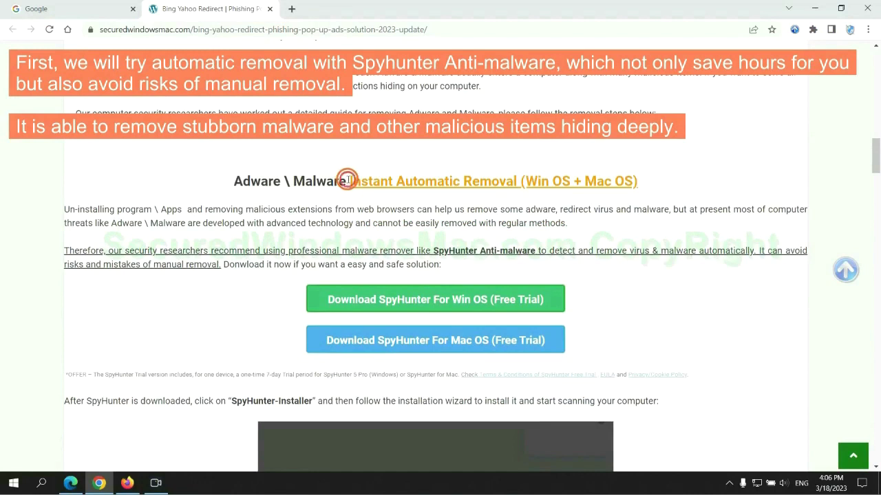
{"action": "left_click_drag", "start_coordinate": [348, 180], "coordinate": [517, 181]}
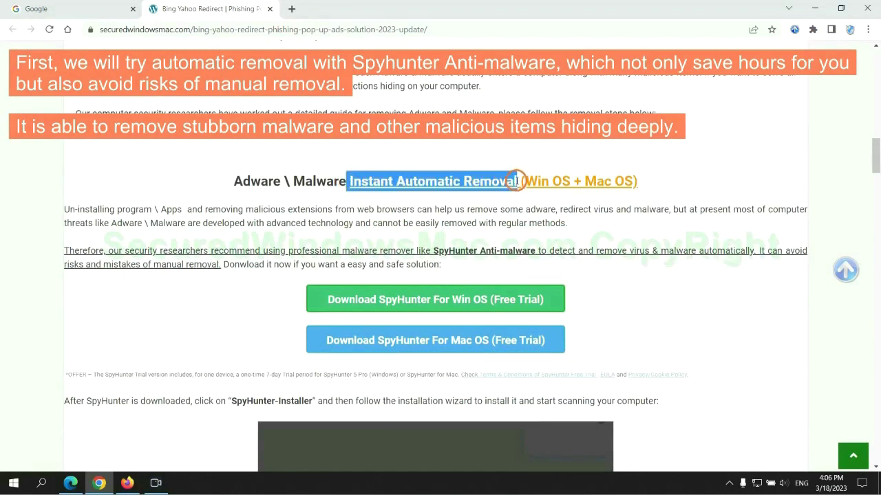
{"action": "left_click", "coordinate": [441, 151]}
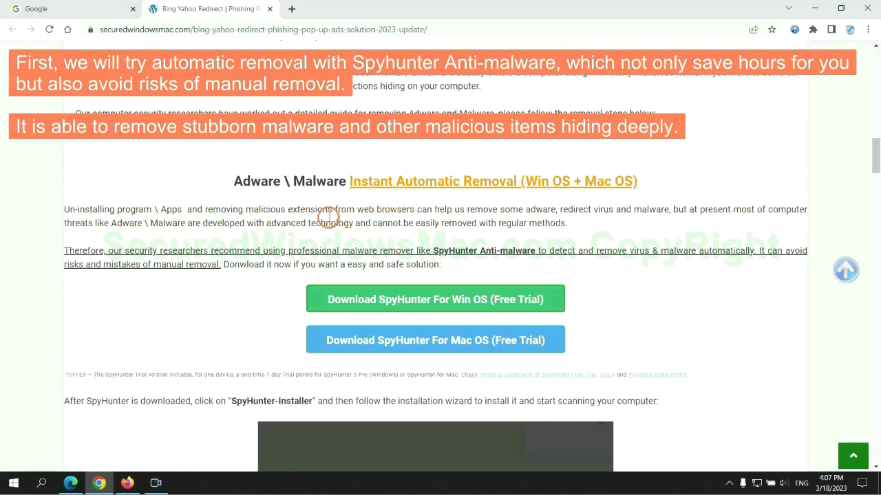
Step: Download the SpyHunter Windows installer, keep it despite the warning, and run SpyHunter-Installer.exe
{"action": "scroll", "coordinate": [412, 241], "scroll_direction": "down", "scroll_amount": 1}
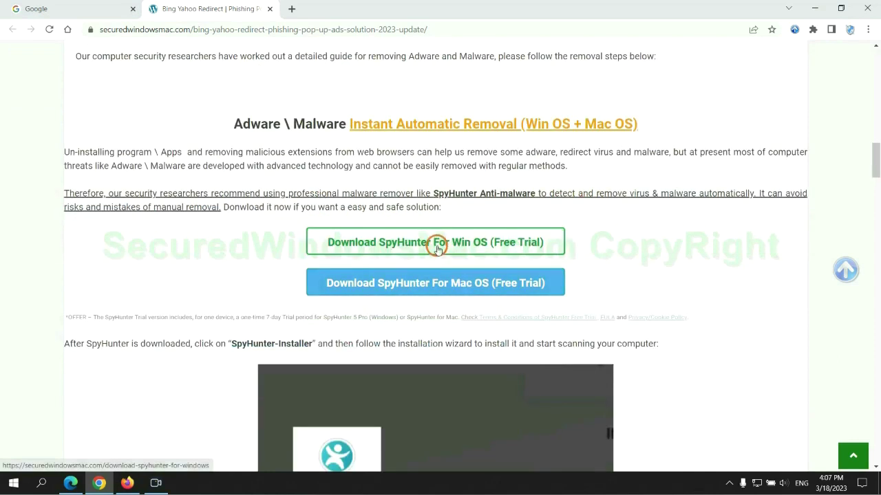
{"action": "scroll", "coordinate": [445, 277], "scroll_direction": "down", "scroll_amount": 2}
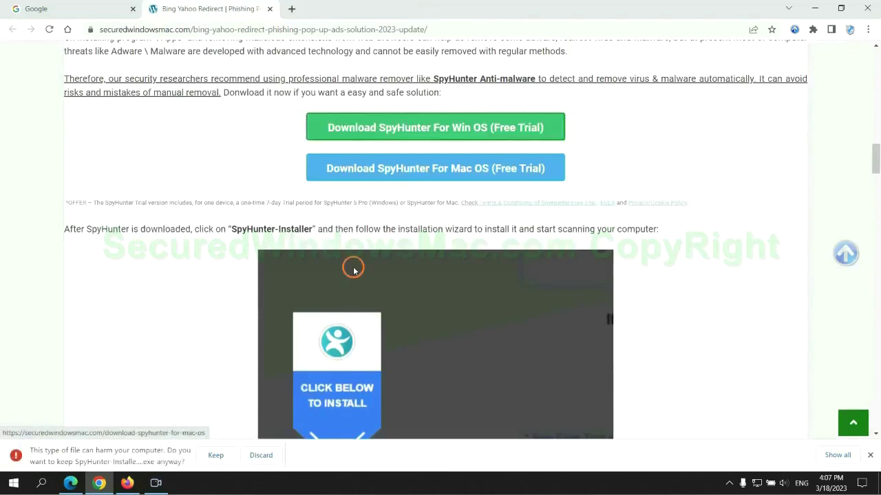
{"action": "left_click", "coordinate": [215, 455]}
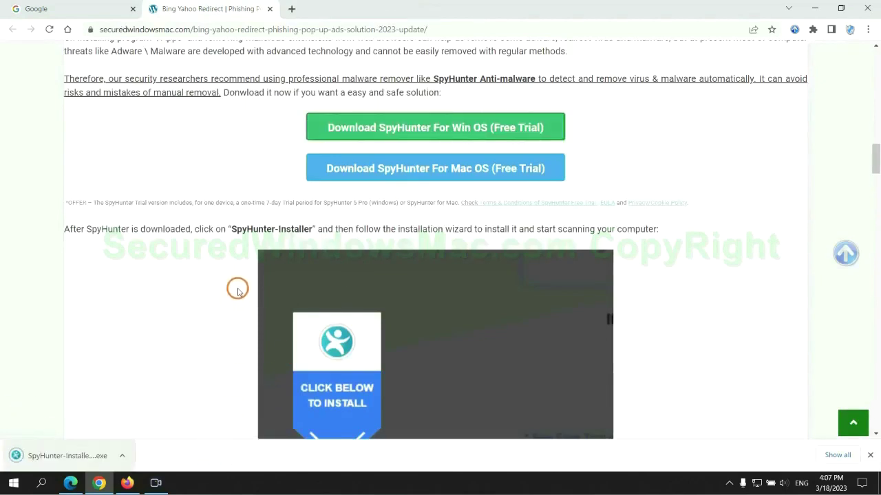
{"action": "left_click", "coordinate": [84, 457]}
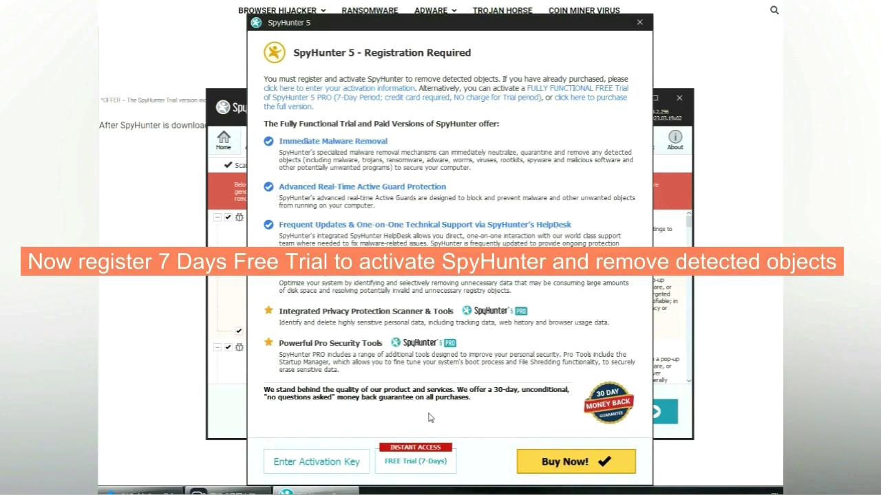
Step: Start SpyHunter 5's 'FREE Trial (7-Days)' registration
{"action": "left_click", "coordinate": [416, 462]}
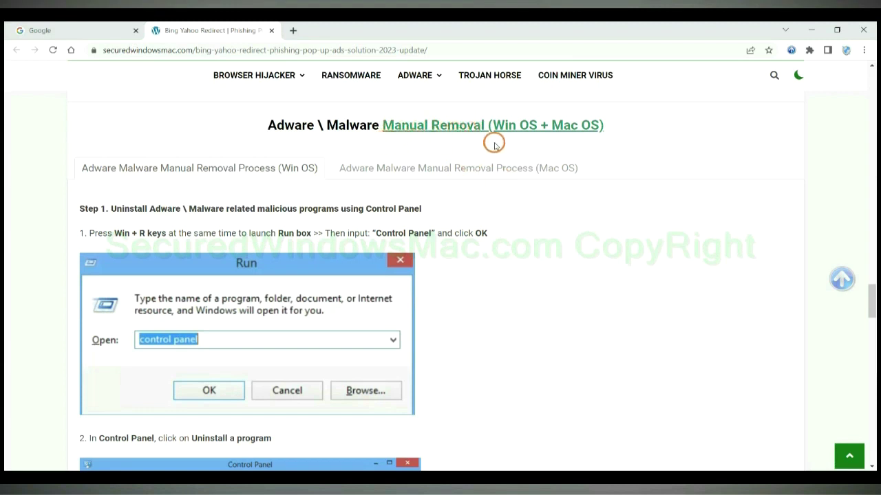
Step: Highlight the Win OS and Mac OS labels in Manual Removal and view the Mac OS steps
{"action": "double_click", "coordinate": [516, 127]}
{"action": "left_click_drag", "start_coordinate": [516, 126], "coordinate": [539, 127]}
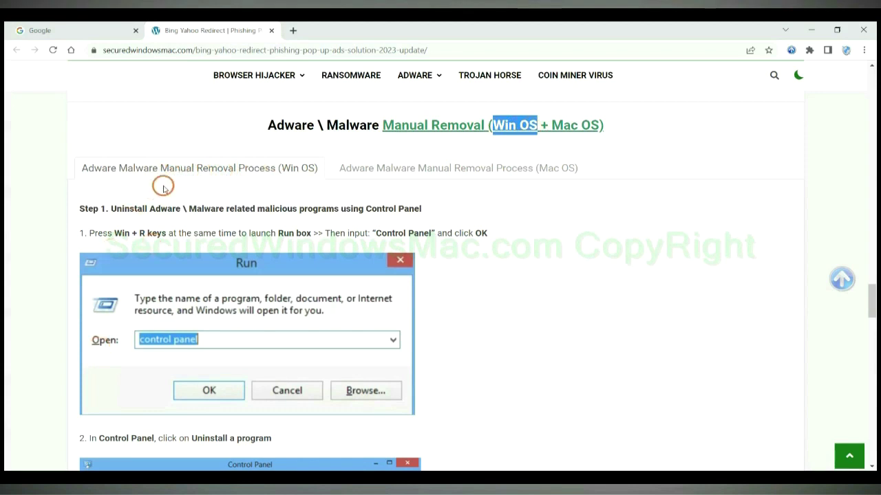
{"action": "double_click", "coordinate": [564, 125]}
{"action": "left_click_drag", "start_coordinate": [565, 126], "coordinate": [590, 124]}
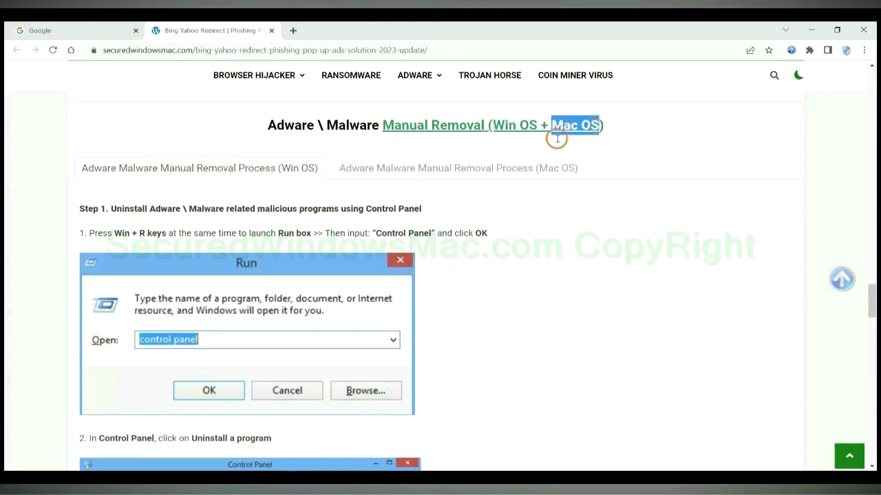
{"action": "left_click", "coordinate": [451, 165]}
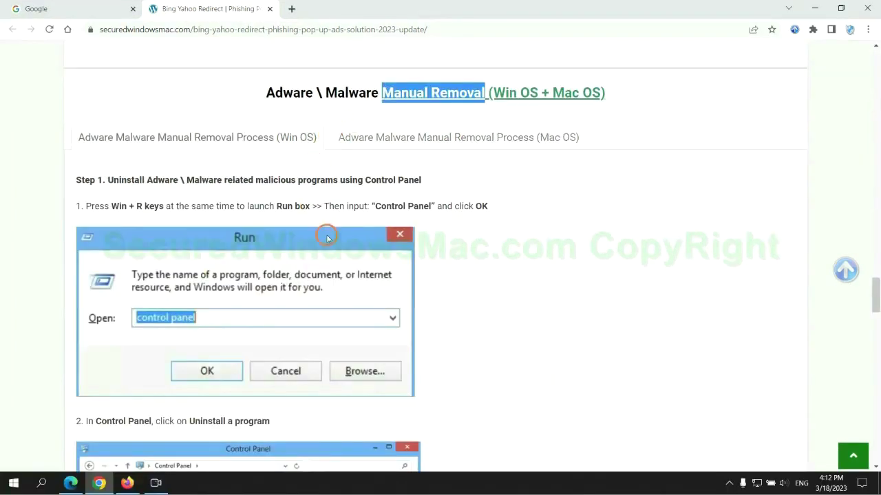
Step: Scroll to Step 1 on uninstalling malicious programs and highlight its instruction
{"action": "scroll", "coordinate": [329, 241], "scroll_direction": "up", "scroll_amount": 1}
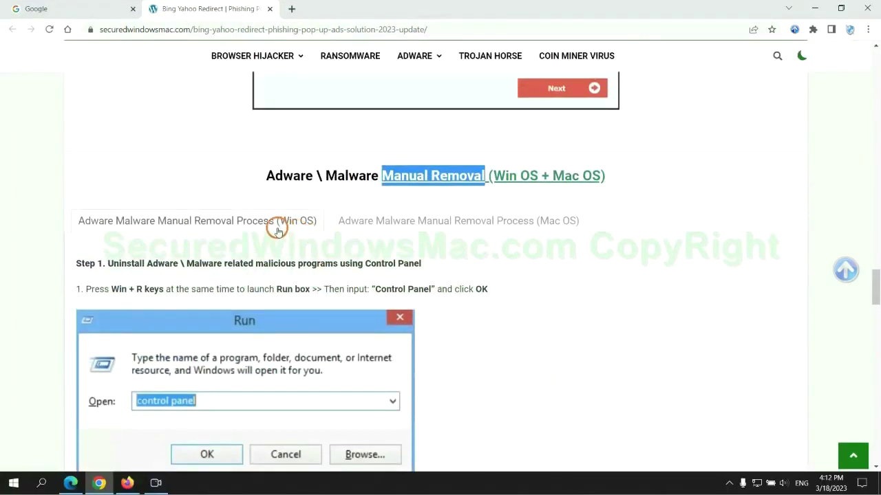
{"action": "scroll", "coordinate": [275, 226], "scroll_direction": "down", "scroll_amount": 2}
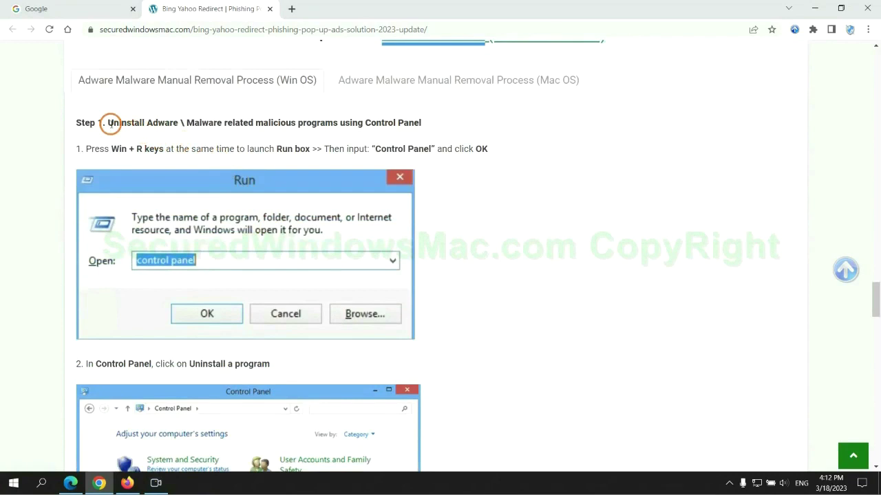
{"action": "left_click_drag", "start_coordinate": [109, 123], "coordinate": [335, 125]}
{"action": "left_click", "coordinate": [585, 180]}
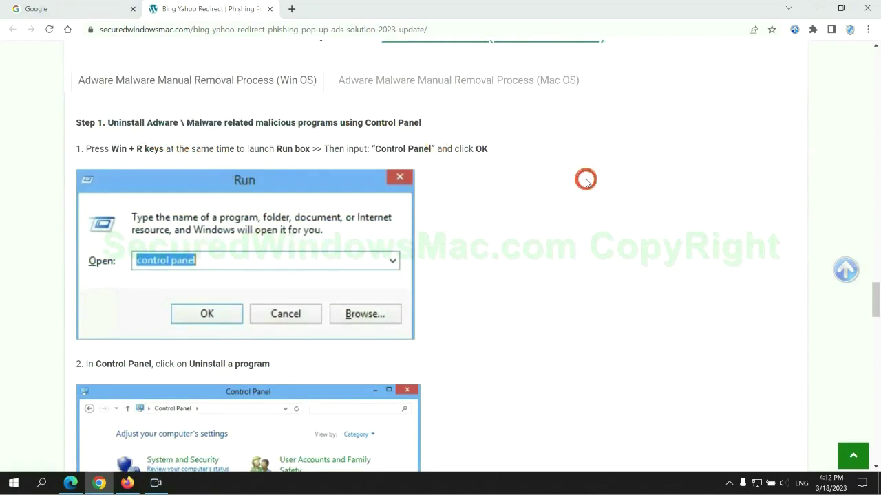
{"action": "scroll", "coordinate": [547, 179], "scroll_direction": "down", "scroll_amount": 2}
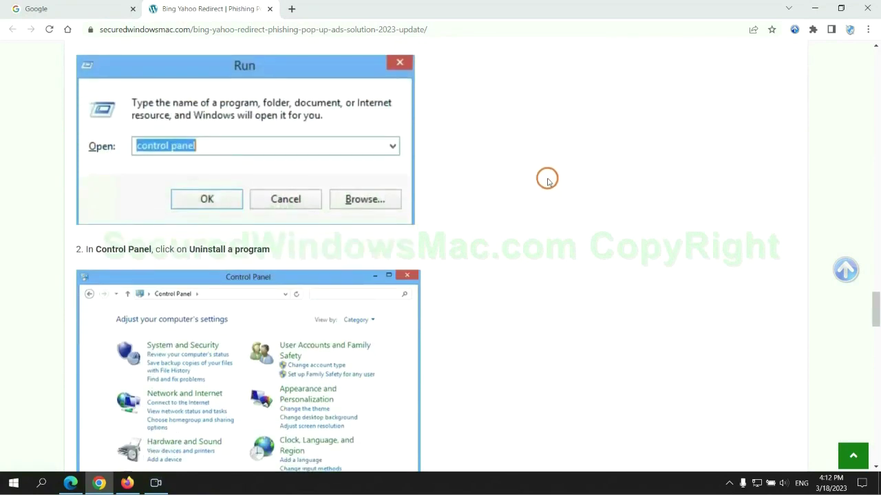
Step: Open Control Panel's installed programs, bring up Lantern's uninstall option, then close the window
{"action": "key", "text": "super+r"}
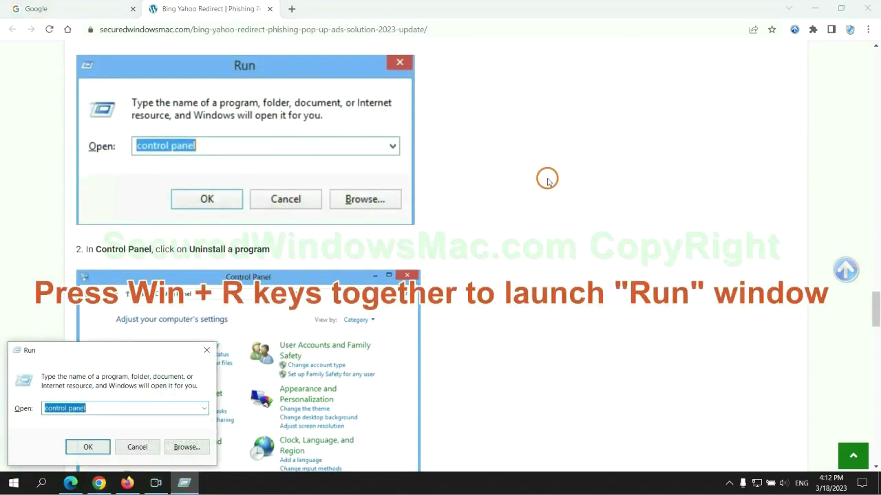
{"action": "type", "text": "control"}
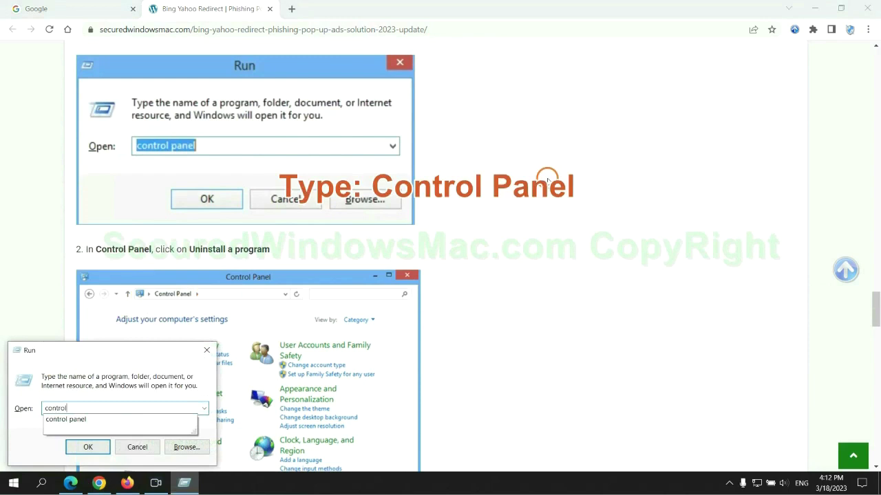
{"action": "type", "text": " panel"}
{"action": "key", "text": "Return"}
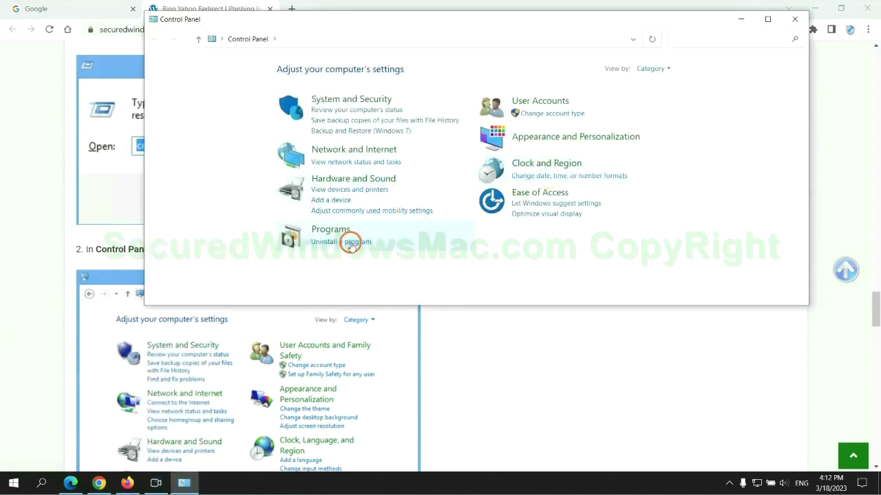
{"action": "left_click", "coordinate": [350, 242]}
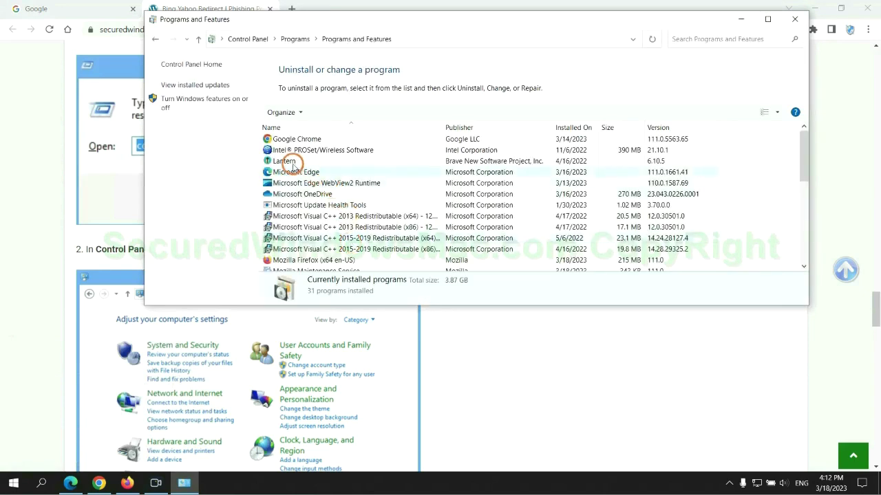
{"action": "right_click", "coordinate": [308, 165]}
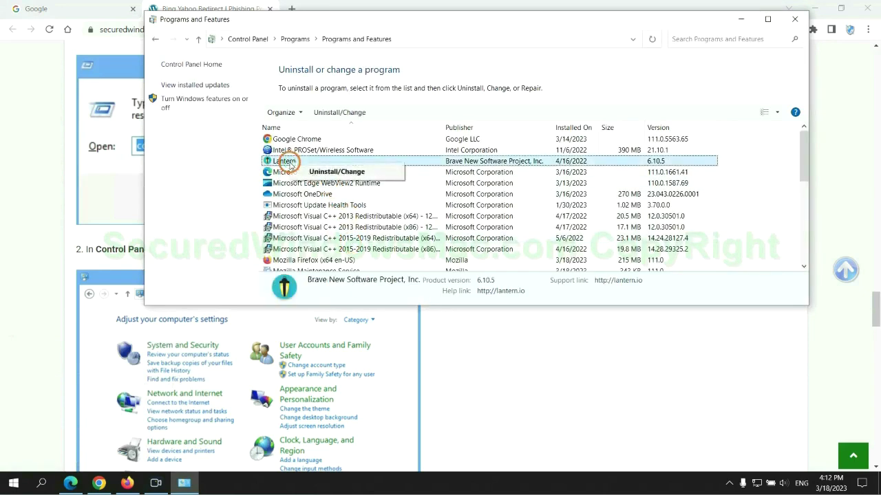
{"action": "left_click", "coordinate": [795, 19]}
Step: Scroll the guide to Step 2 and highlight the phrase 'malicious extension'
{"action": "scroll", "coordinate": [259, 294], "scroll_direction": "down", "scroll_amount": 5}
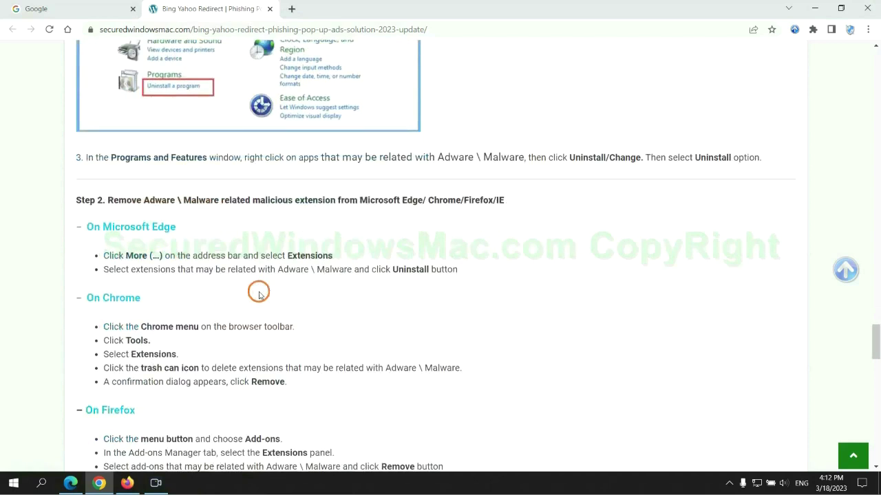
{"action": "left_click_drag", "start_coordinate": [249, 201], "coordinate": [337, 201]}
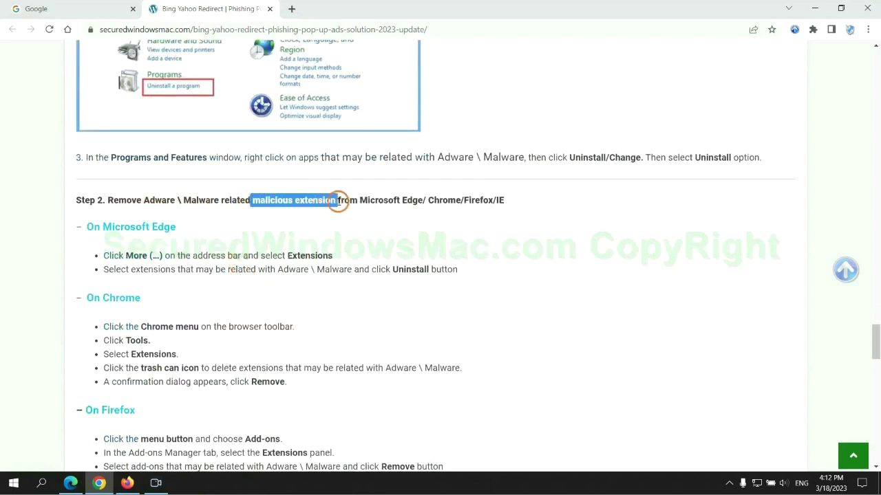
{"action": "left_click", "coordinate": [351, 220]}
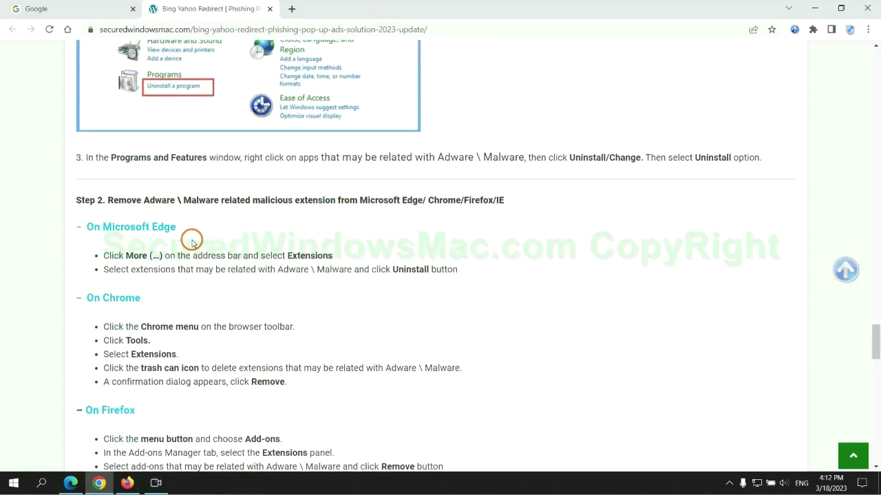
Step: Remove the McAfee WebAdvisor extension from Microsoft Edge and close the extensions page
{"action": "left_click", "coordinate": [71, 481]}
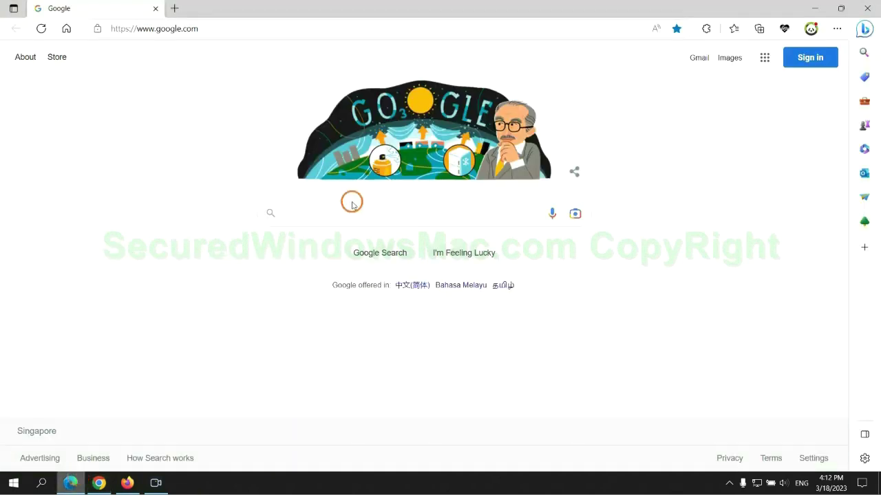
{"action": "left_click", "coordinate": [730, 30]}
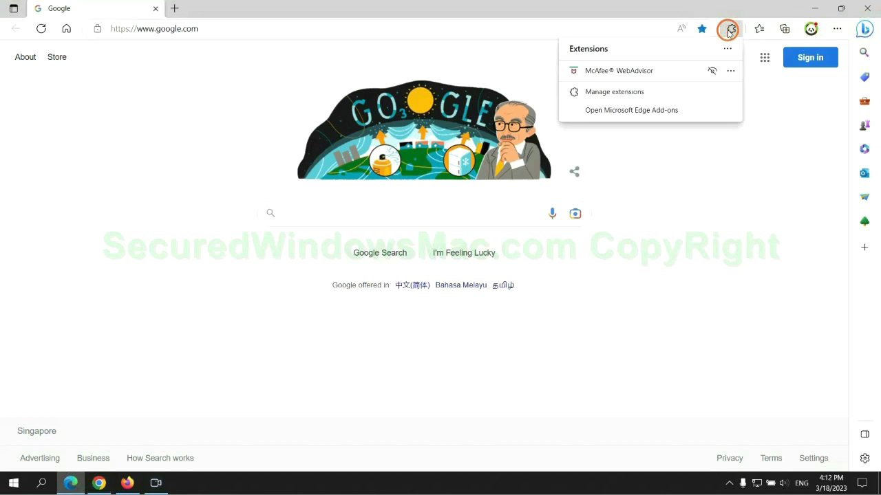
{"action": "left_click", "coordinate": [611, 93]}
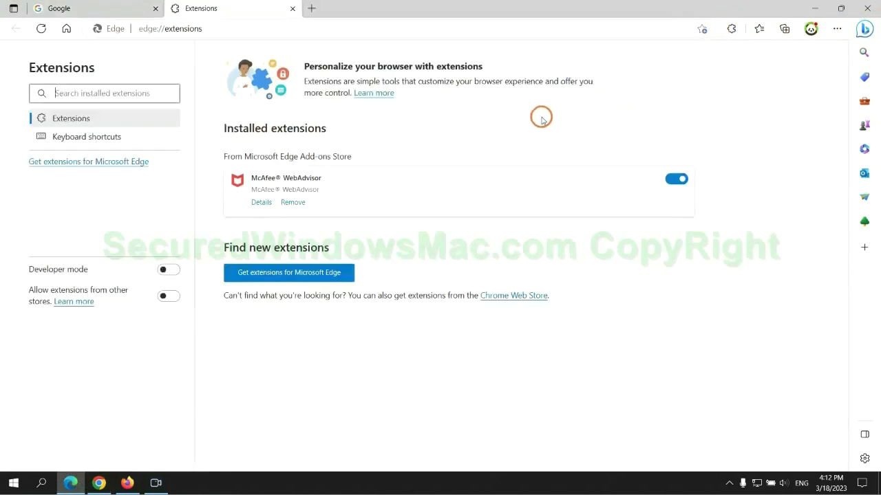
{"action": "left_click", "coordinate": [293, 203]}
{"action": "left_click", "coordinate": [634, 108]}
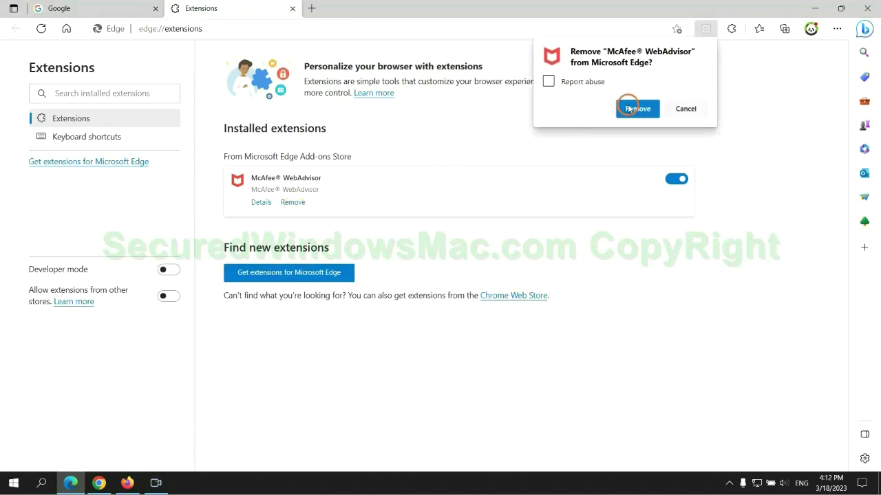
{"action": "left_click", "coordinate": [292, 9]}
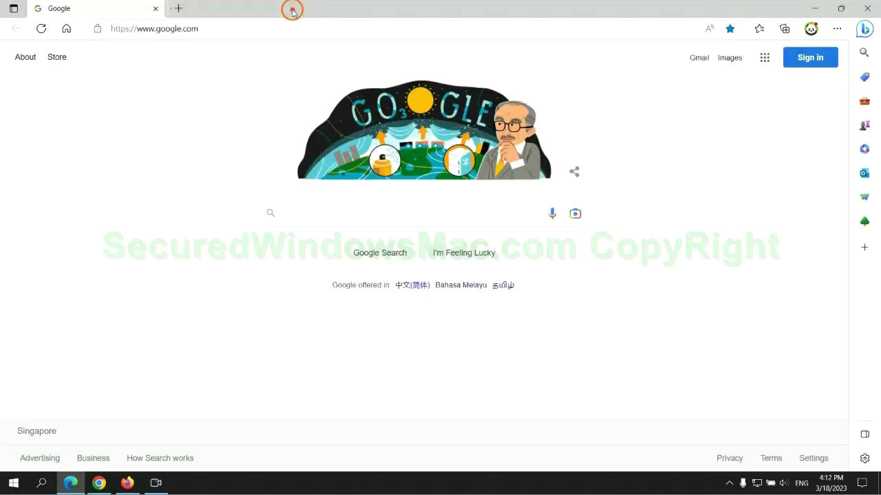
Step: Remove Chrome's Ecosia extension and close the Ecosia farewell page
{"action": "left_click", "coordinate": [108, 488]}
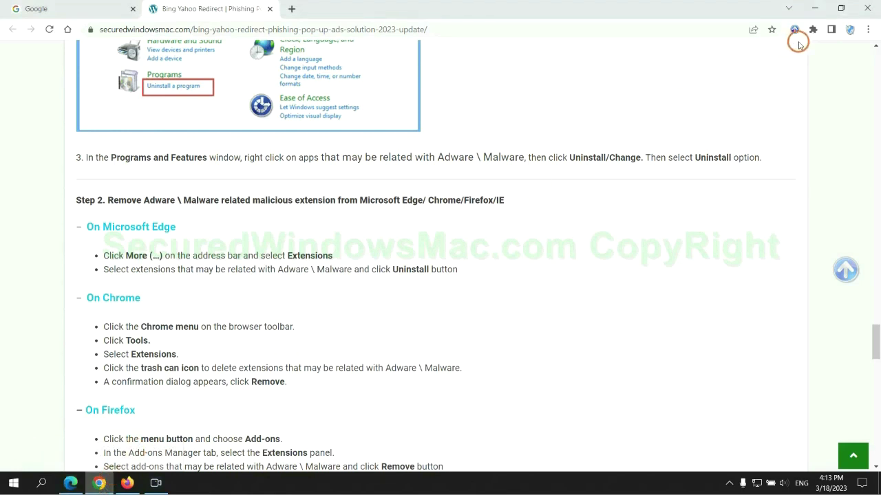
{"action": "left_click", "coordinate": [813, 29]}
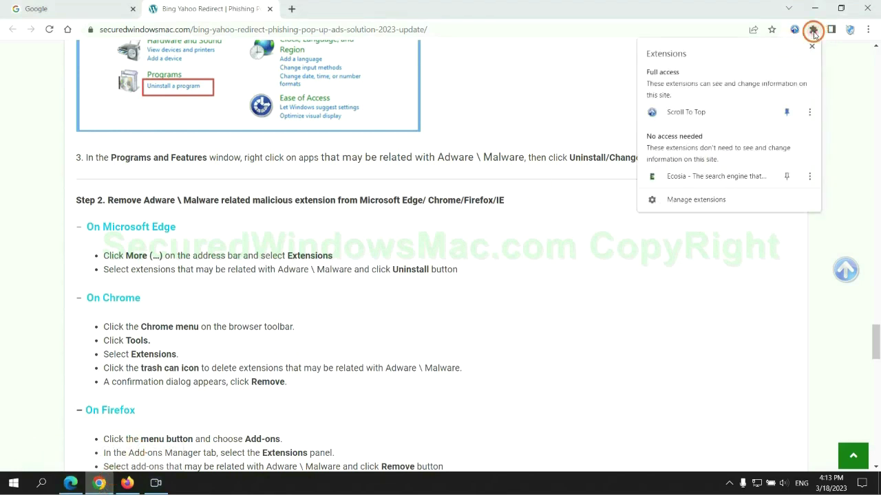
{"action": "left_click", "coordinate": [713, 201]}
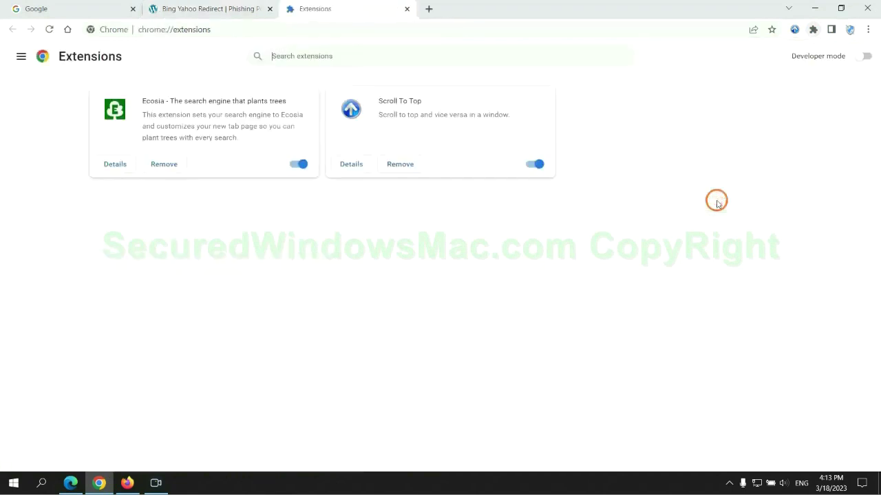
{"action": "left_click", "coordinate": [164, 164]}
{"action": "left_click", "coordinate": [731, 123]}
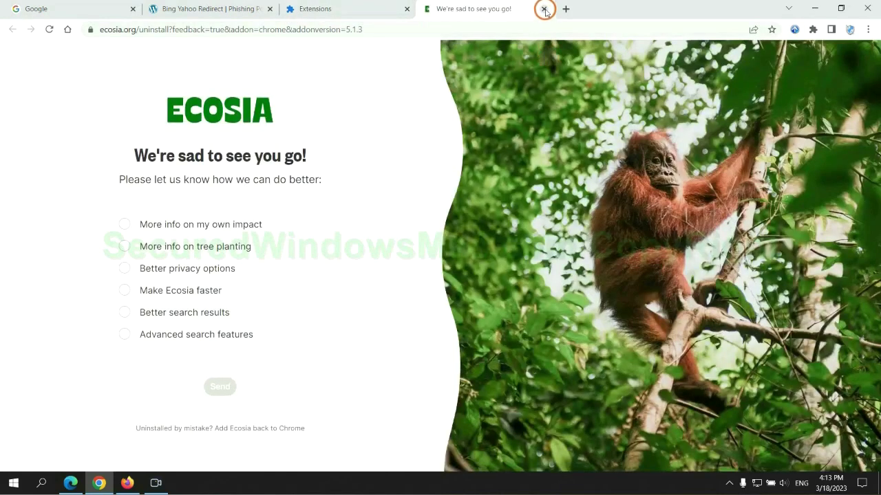
{"action": "left_click", "coordinate": [544, 8]}
{"action": "left_click", "coordinate": [128, 481]}
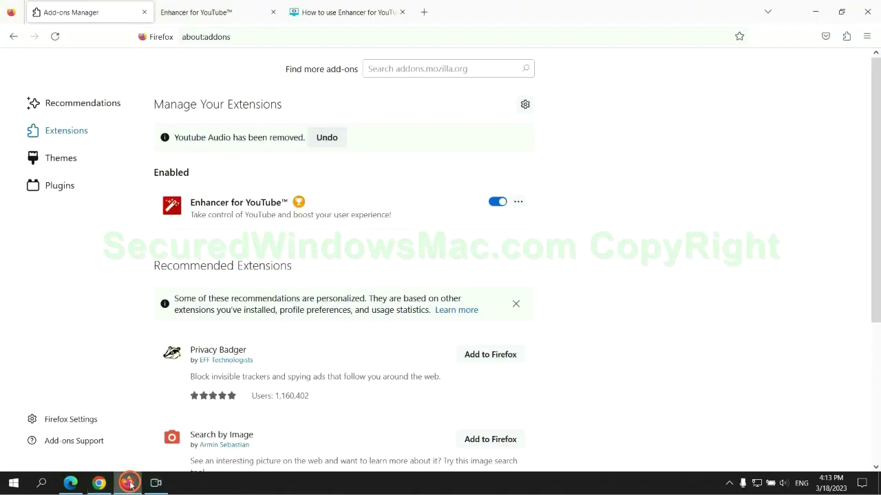
Step: Remove the Enhancer for YouTube™ add-on in Firefox's Add-ons Manager
{"action": "left_click", "coordinate": [846, 38]}
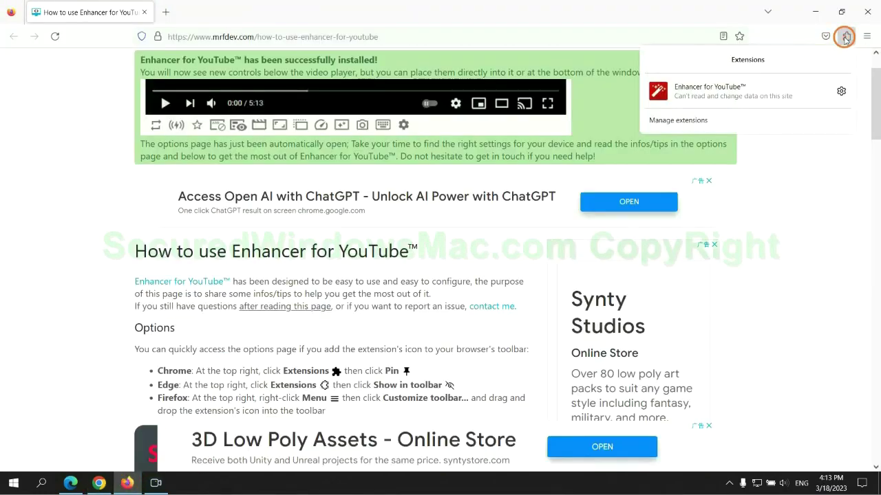
{"action": "left_click", "coordinate": [759, 117]}
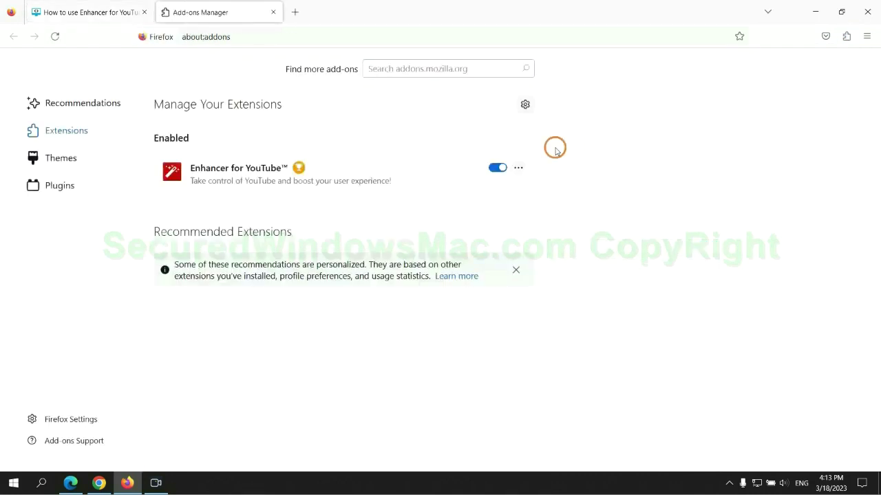
{"action": "left_click", "coordinate": [519, 168]}
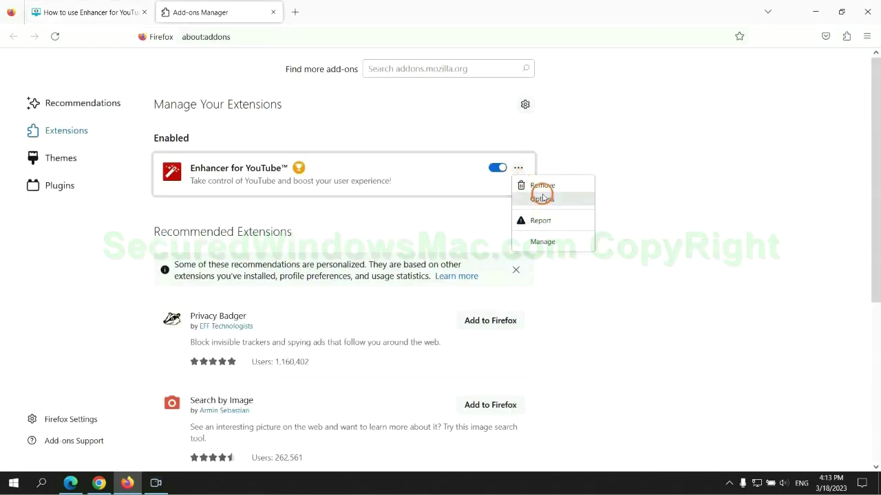
{"action": "left_click", "coordinate": [541, 186]}
{"action": "left_click", "coordinate": [486, 104]}
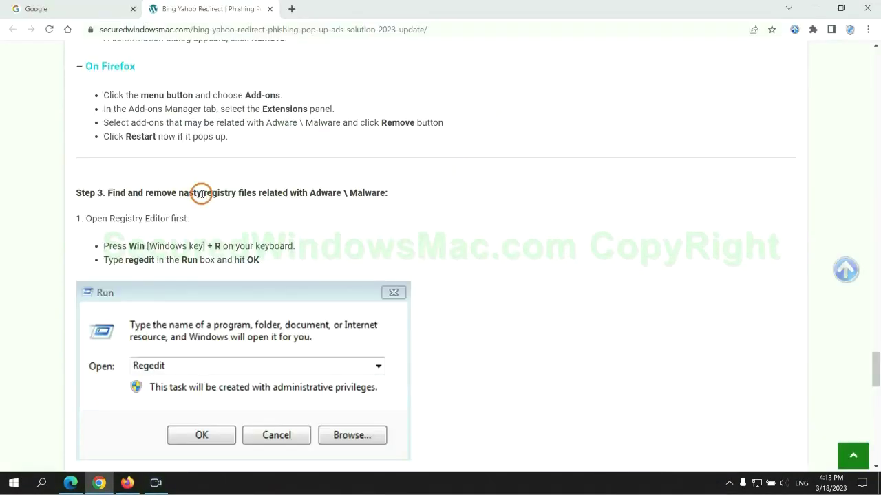
Step: Highlight the guide's Step 3 Registry Editor instructions and scroll on
{"action": "left_click_drag", "start_coordinate": [202, 193], "coordinate": [257, 219]}
{"action": "left_click", "coordinate": [256, 219]}
{"action": "scroll", "coordinate": [256, 217], "scroll_direction": "down", "scroll_amount": 2}
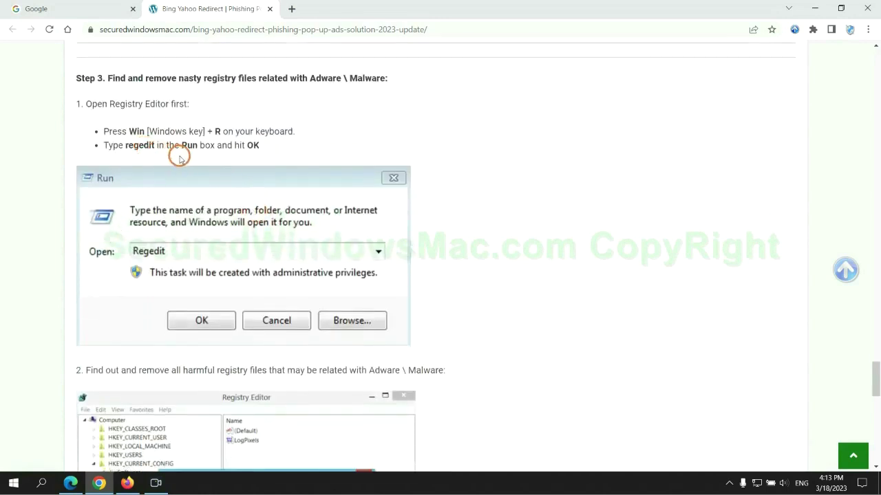
Step: Launch Registry Editor with the regedit command from the Run box
{"action": "key", "text": "super+r"}
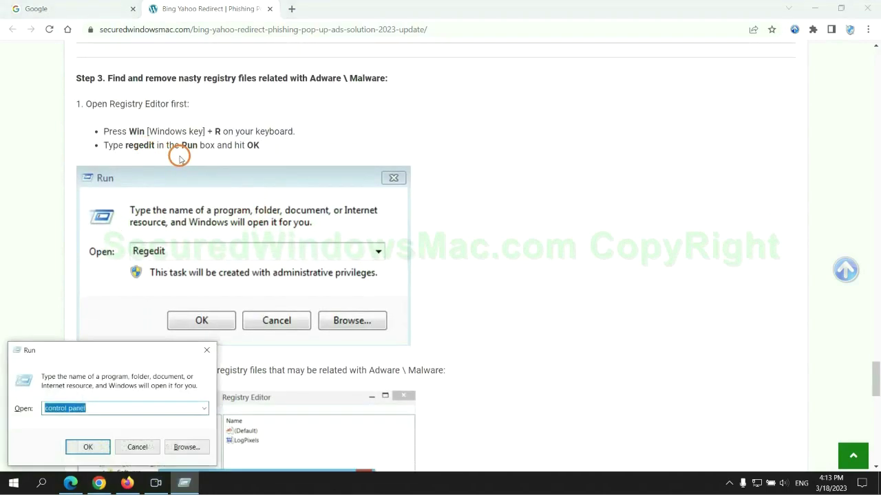
{"action": "type", "text": "rege"}
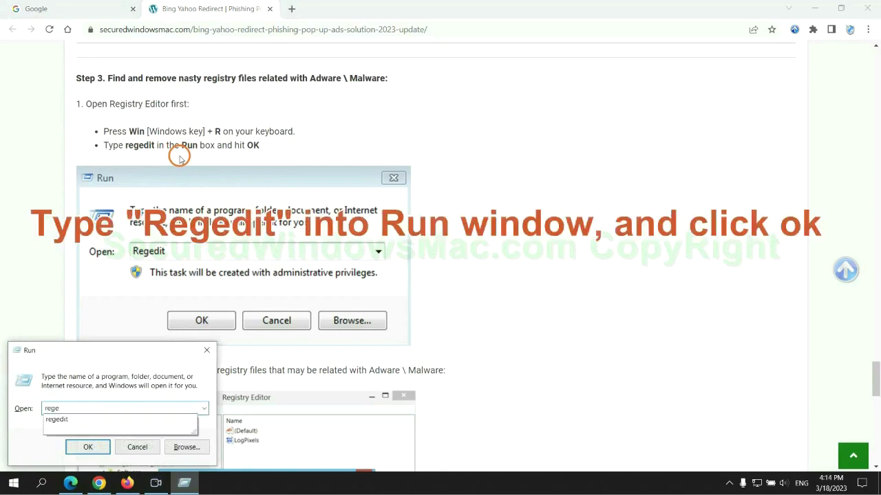
{"action": "type", "text": "dit"}
{"action": "key", "text": "ctrl+a"}
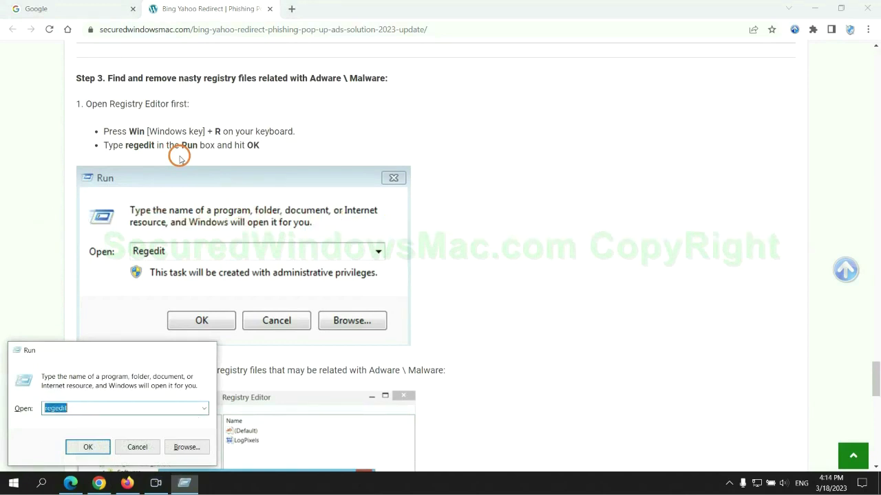
{"action": "key", "text": "Return"}
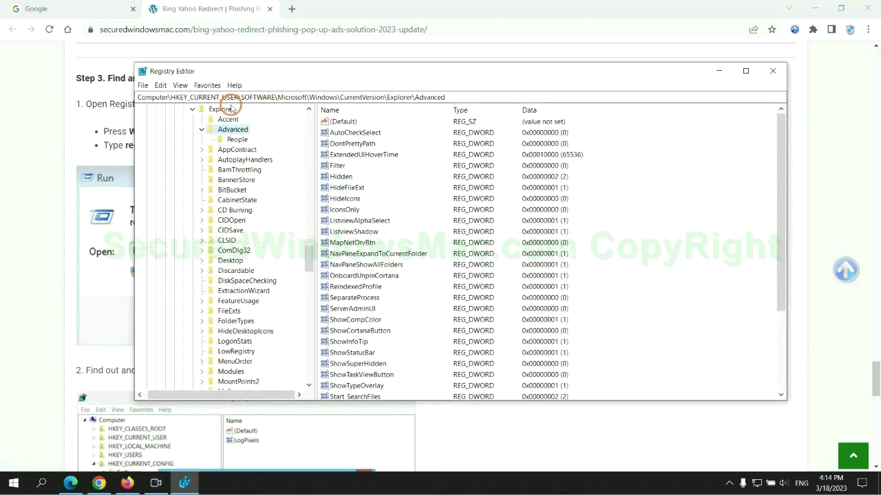
Step: Search the registry for 'App' and bring up Delete for the StoreAppsOnTaskbar value
{"action": "left_click", "coordinate": [159, 86]}
{"action": "left_click", "coordinate": [186, 165]}
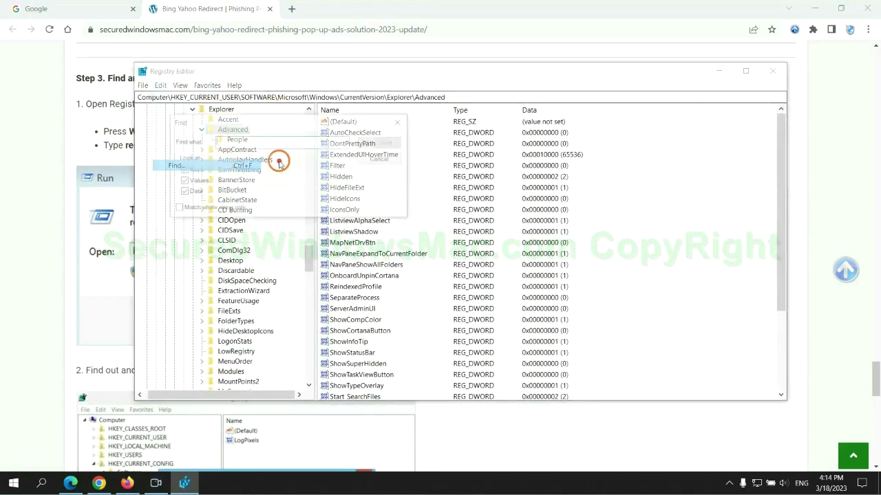
{"action": "type", "text": "Apps"}
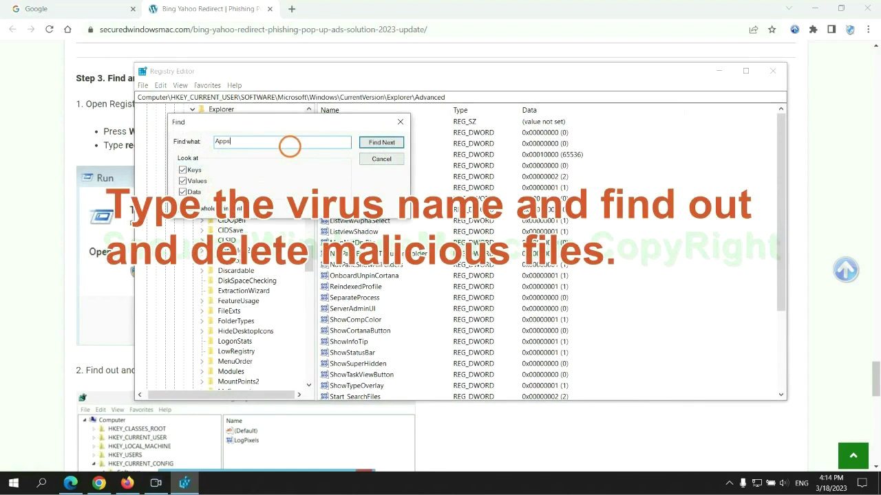
{"action": "key", "text": "Return"}
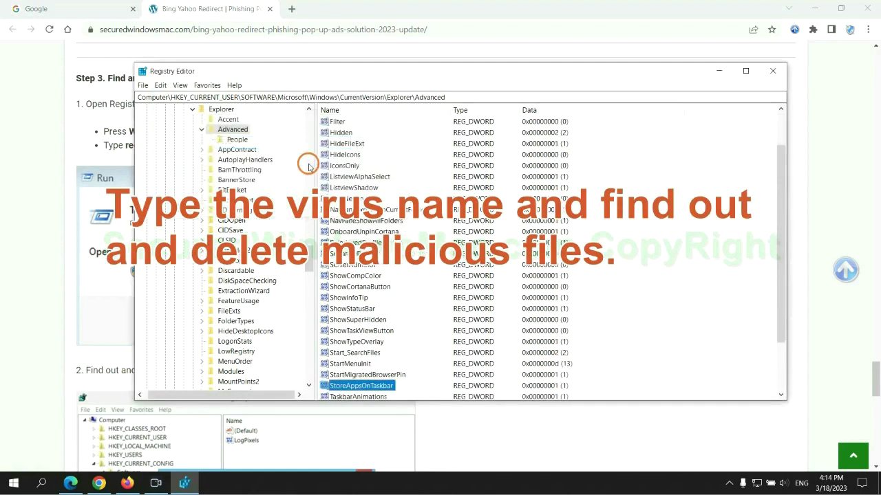
{"action": "scroll", "coordinate": [492, 296], "scroll_direction": "down", "scroll_amount": 2}
{"action": "right_click", "coordinate": [390, 321]}
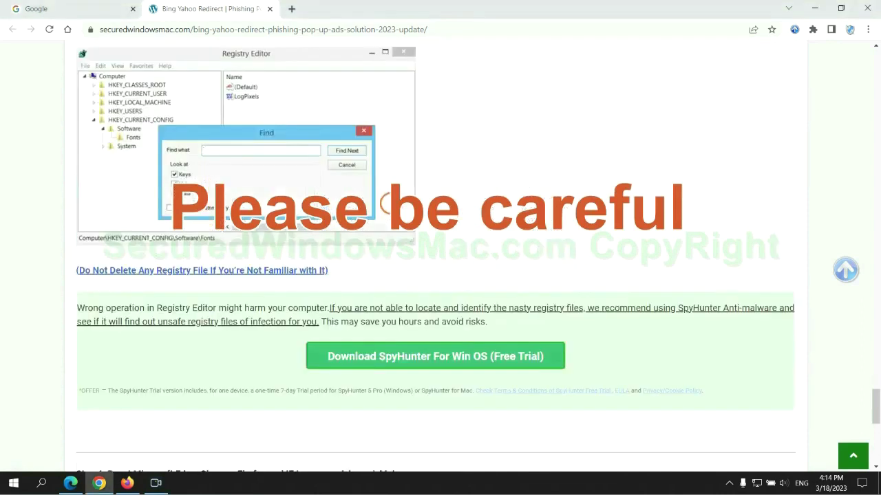
Step: Scroll the guide to Step 4's browser resets and bring Microsoft Edge forward
{"action": "scroll", "coordinate": [393, 206], "scroll_direction": "down", "scroll_amount": 1}
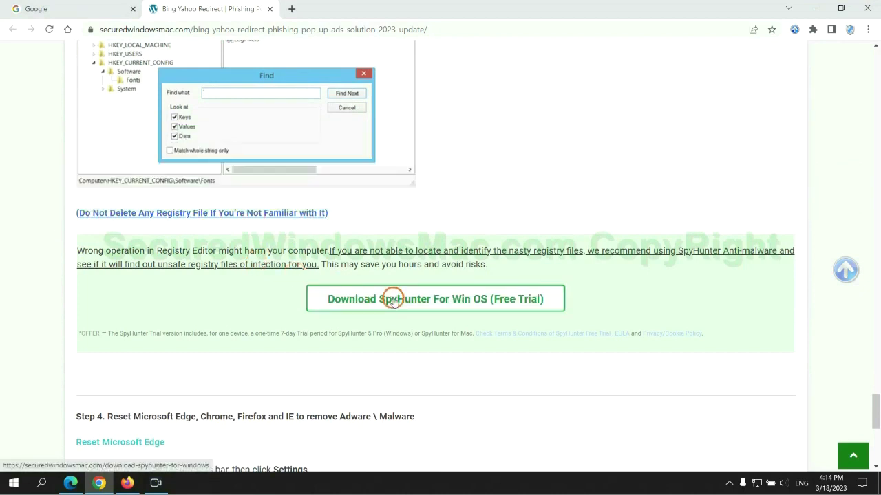
{"action": "scroll", "coordinate": [393, 299], "scroll_direction": "down", "scroll_amount": 6}
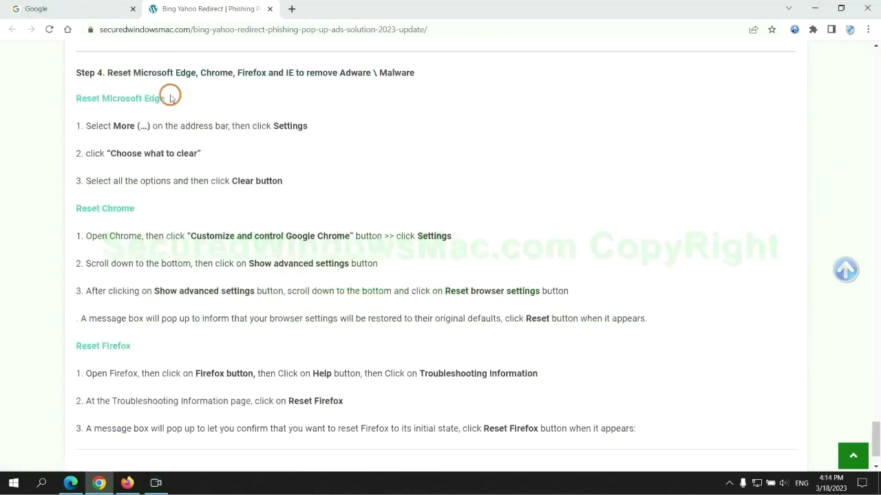
{"action": "left_click", "coordinate": [315, 97]}
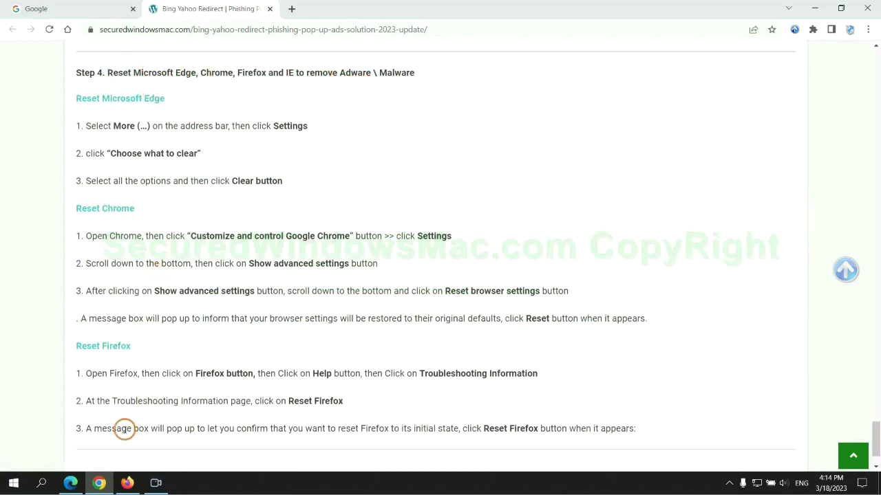
{"action": "left_click", "coordinate": [70, 482]}
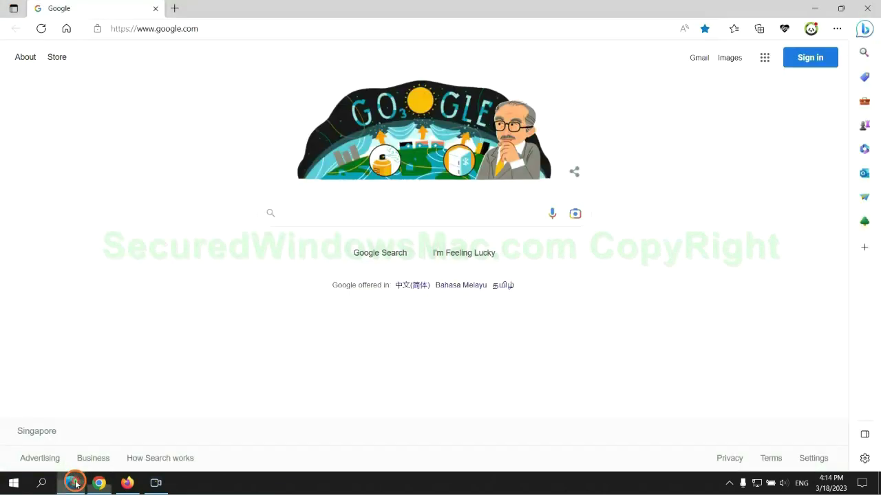
Step: Open Edge's Clear browsing data options under Settings > Privacy, search, and services
{"action": "left_click", "coordinate": [835, 31]}
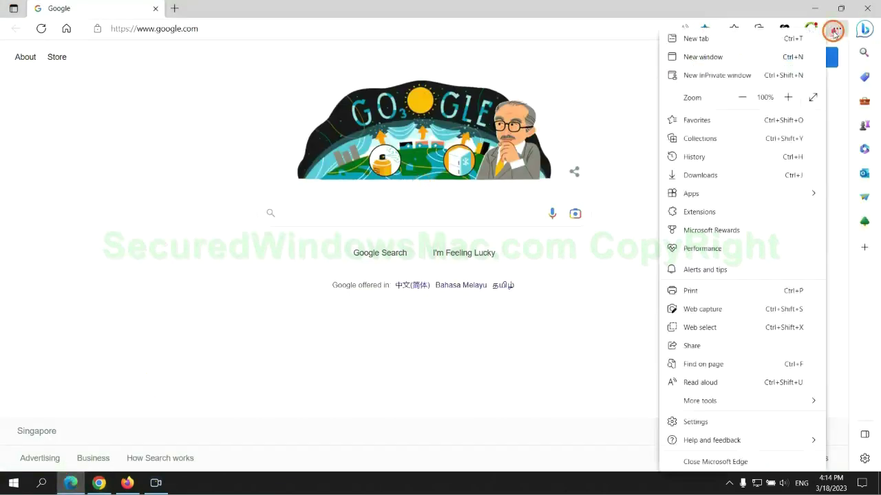
{"action": "left_click", "coordinate": [692, 422]}
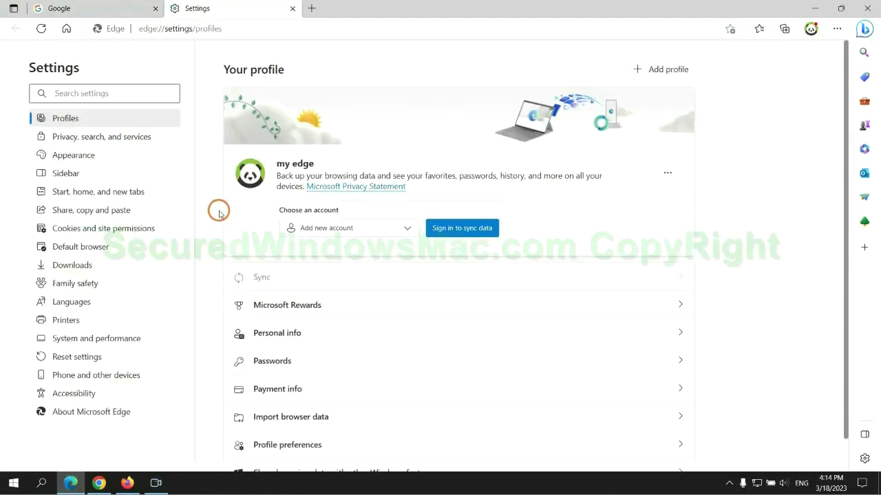
{"action": "left_click", "coordinate": [144, 143]}
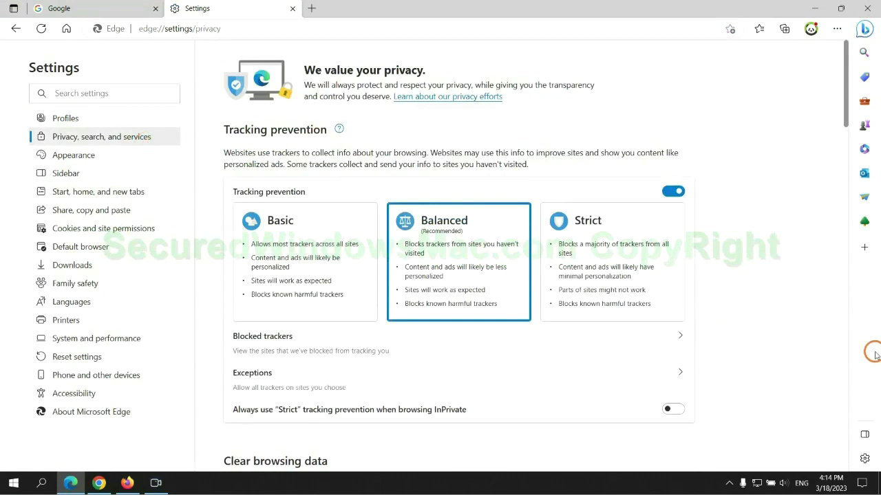
{"action": "scroll", "coordinate": [725, 305], "scroll_direction": "down", "scroll_amount": 3}
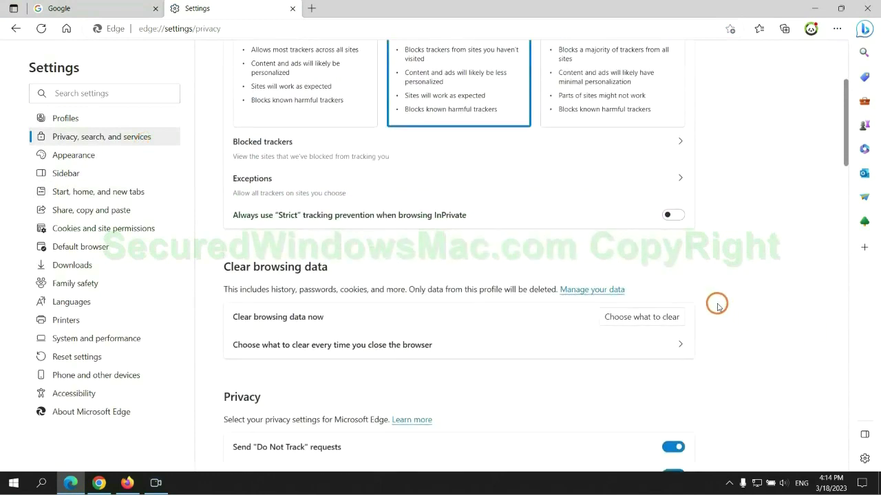
{"action": "left_click", "coordinate": [653, 318]}
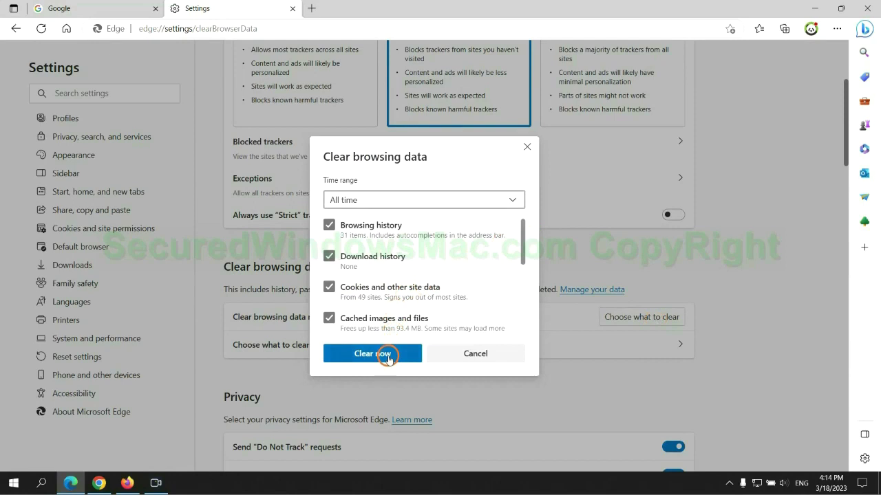
{"action": "left_click", "coordinate": [102, 483]}
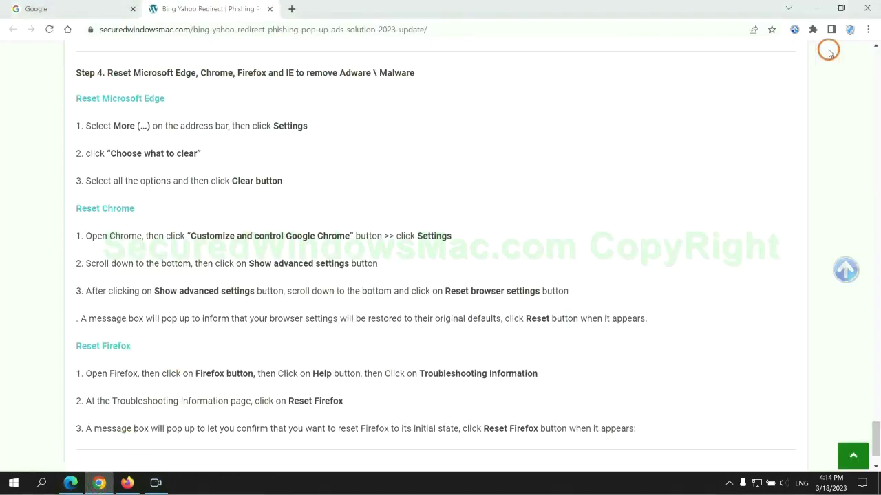
Step: Open Chrome Settings and bring up the Reset settings confirmation to restore original defaults
{"action": "left_click", "coordinate": [866, 30]}
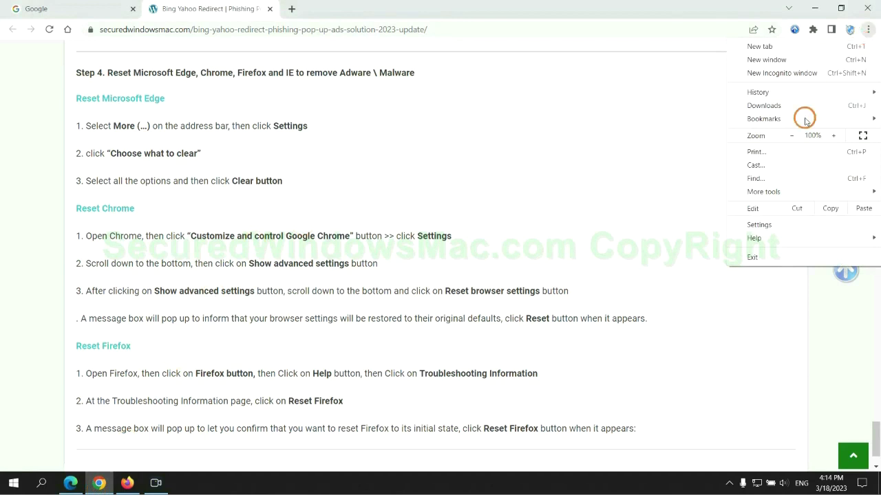
{"action": "left_click", "coordinate": [764, 224]}
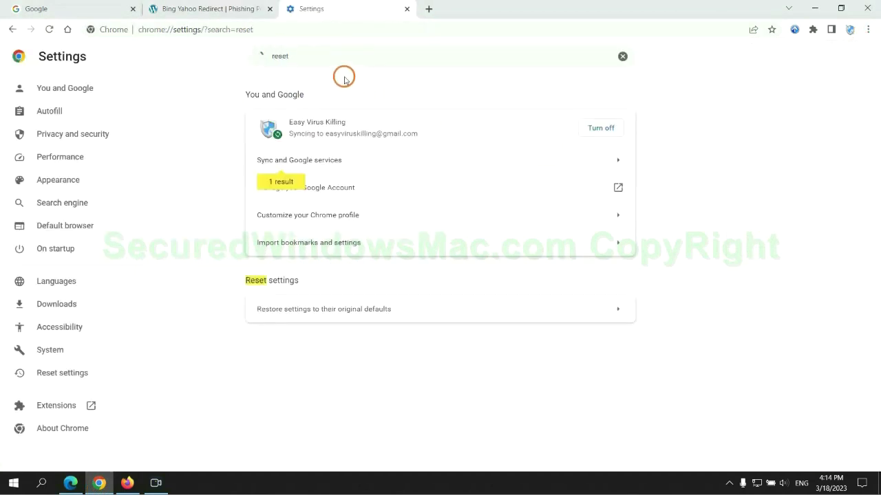
{"action": "left_click", "coordinate": [462, 307]}
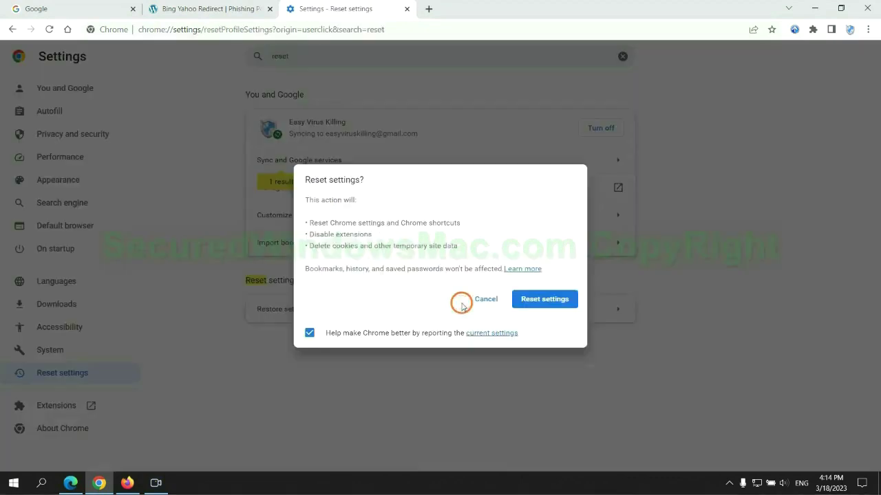
{"action": "left_click", "coordinate": [124, 480]}
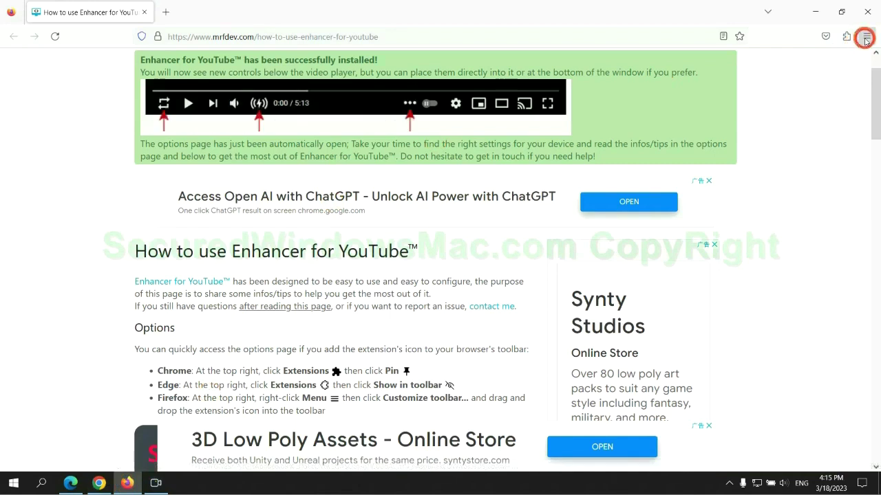
Step: Start Refresh Firefox from Troubleshooting Information, then select the guide's SpyHunter note in Chrome
{"action": "left_click", "coordinate": [866, 36]}
{"action": "left_click", "coordinate": [749, 352]}
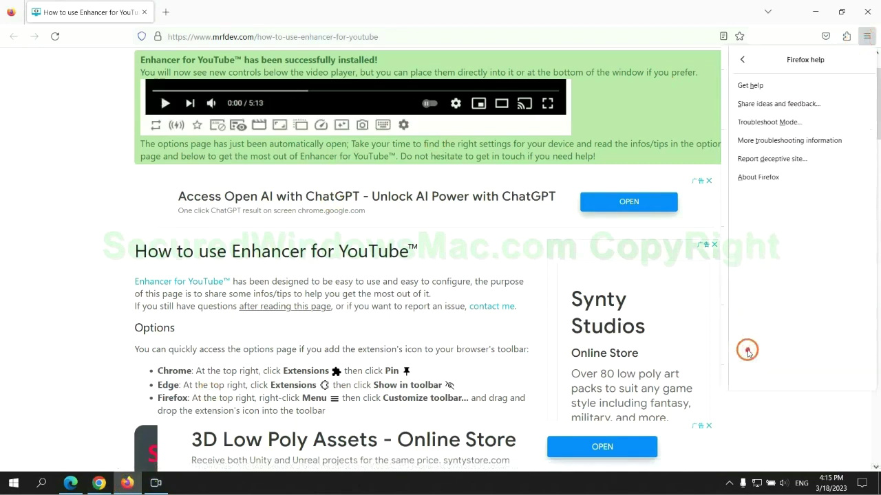
{"action": "left_click", "coordinate": [785, 140]}
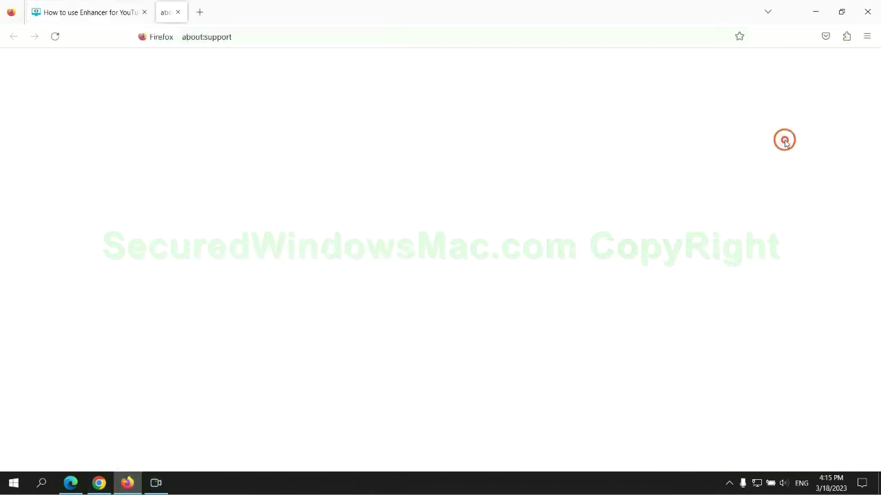
{"action": "left_click", "coordinate": [601, 138]}
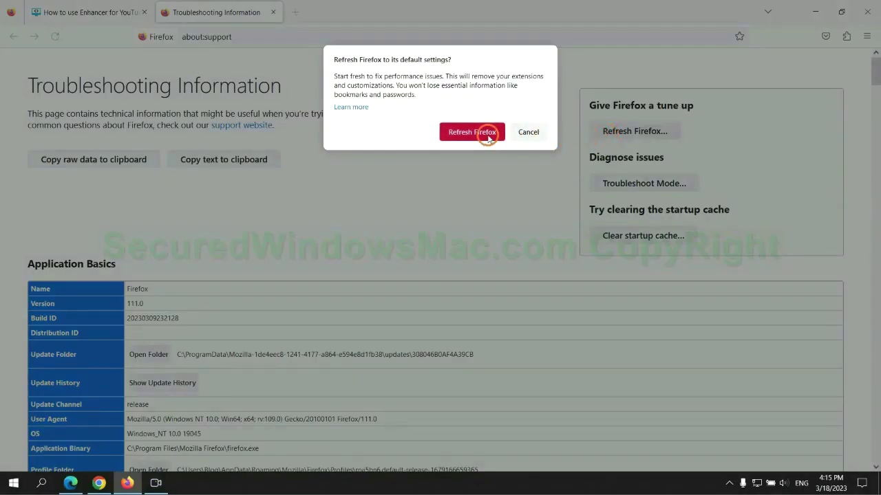
{"action": "left_click", "coordinate": [99, 482]}
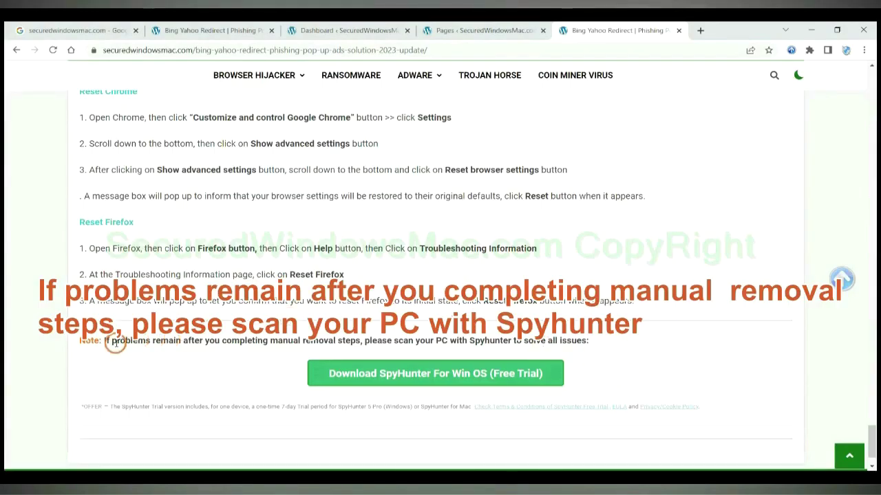
{"action": "left_click_drag", "start_coordinate": [104, 342], "coordinate": [185, 344]}
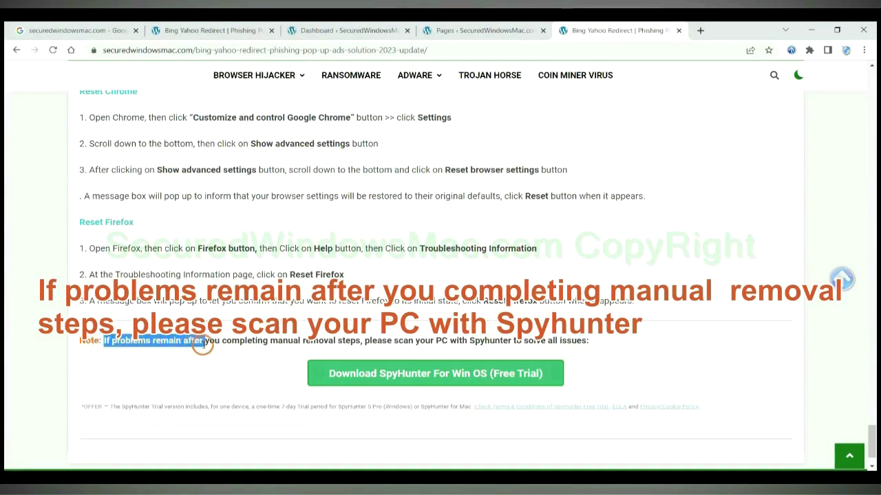